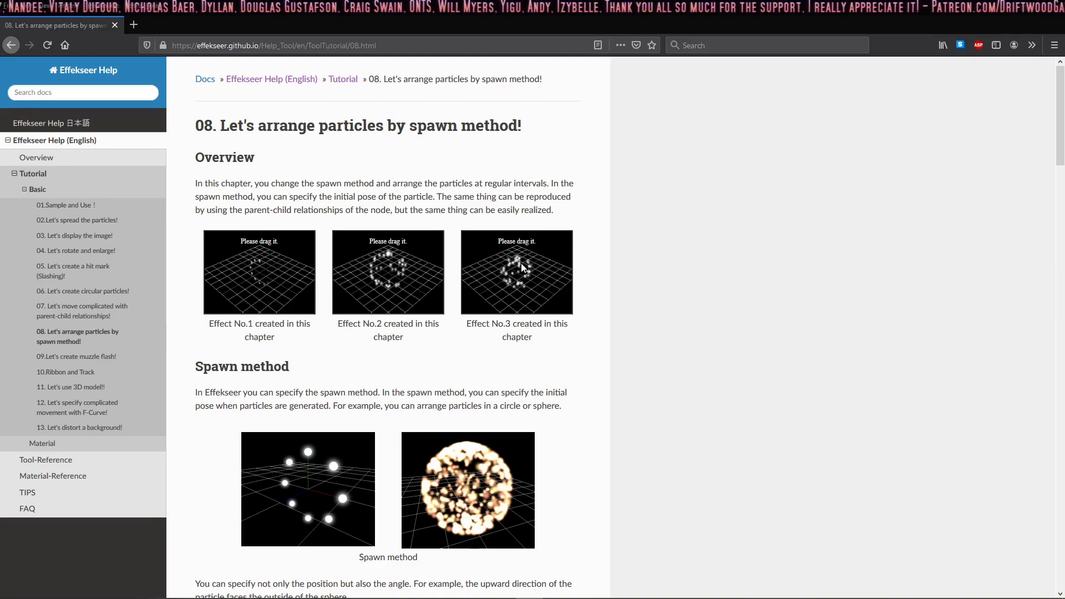
# Step: Scroll the Effekseer Help page to the 'Circular effect' section and its Spawn method screenshot
pyautogui.scroll(-5, 613, 291)
pyautogui.scroll(3, 613, 291)
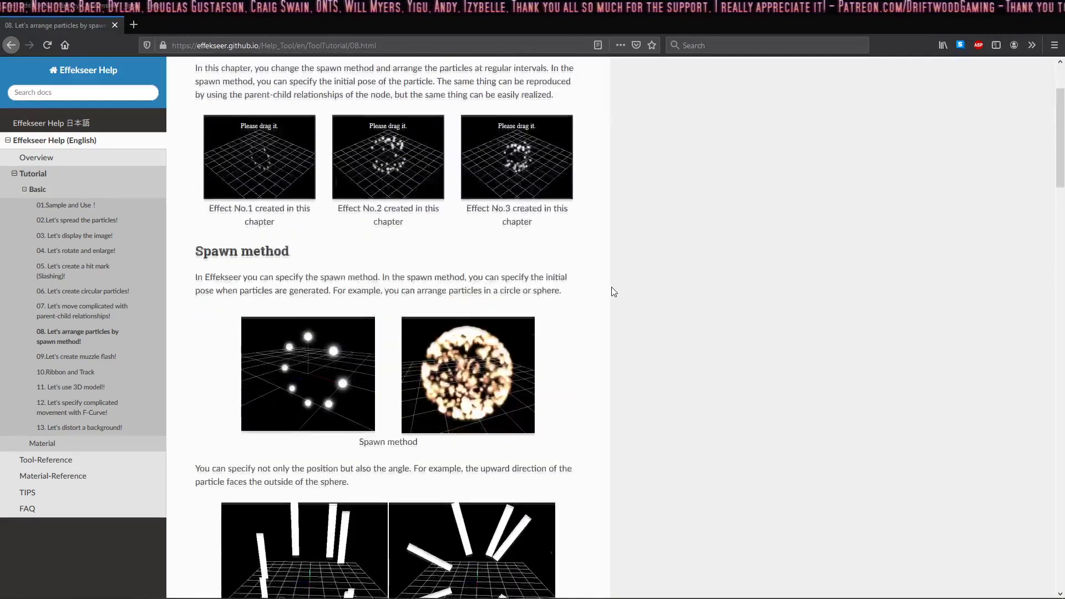
pyautogui.scroll(2, 614, 291)
pyautogui.scroll(-8, 614, 291)
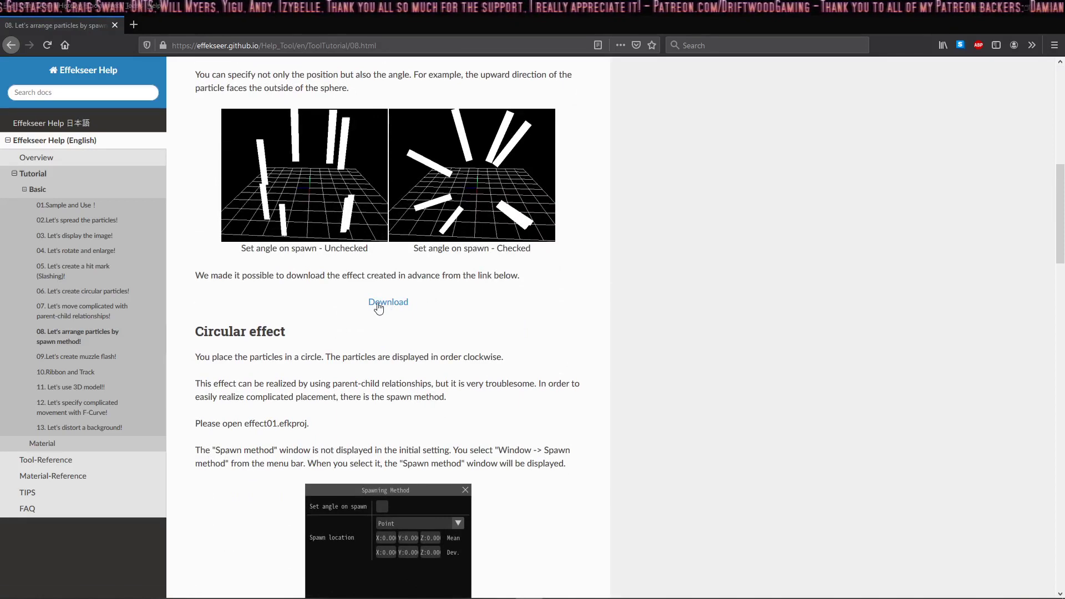
pyautogui.scroll(-4, 683, 318)
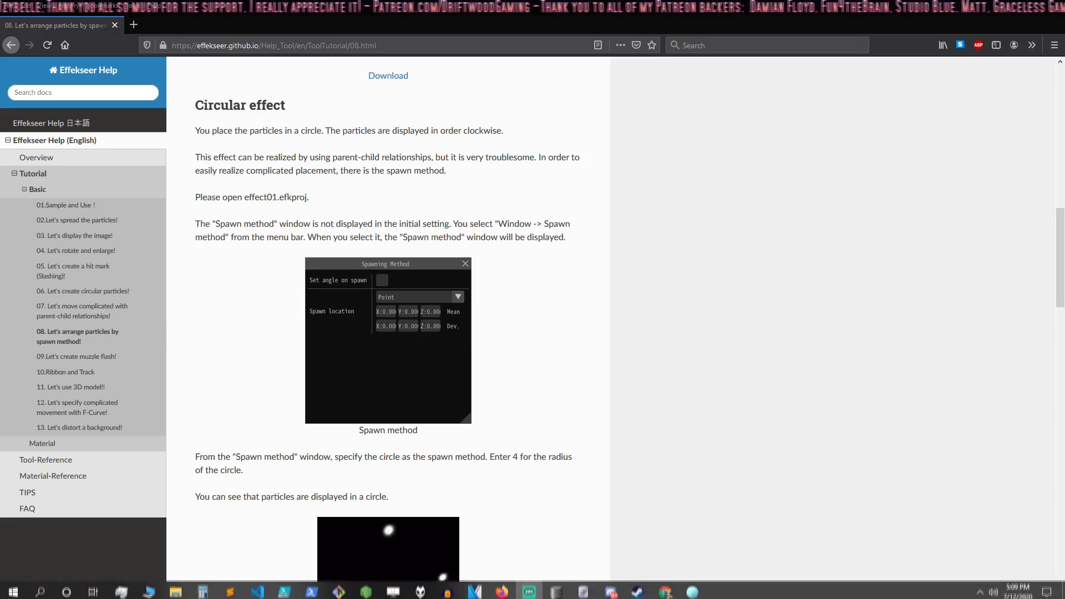
# Step: Return to the Effekseer editor and orbit the preview to a low frontal angle
pyautogui.moveTo(690, 587)
pyautogui.click(597, 555)
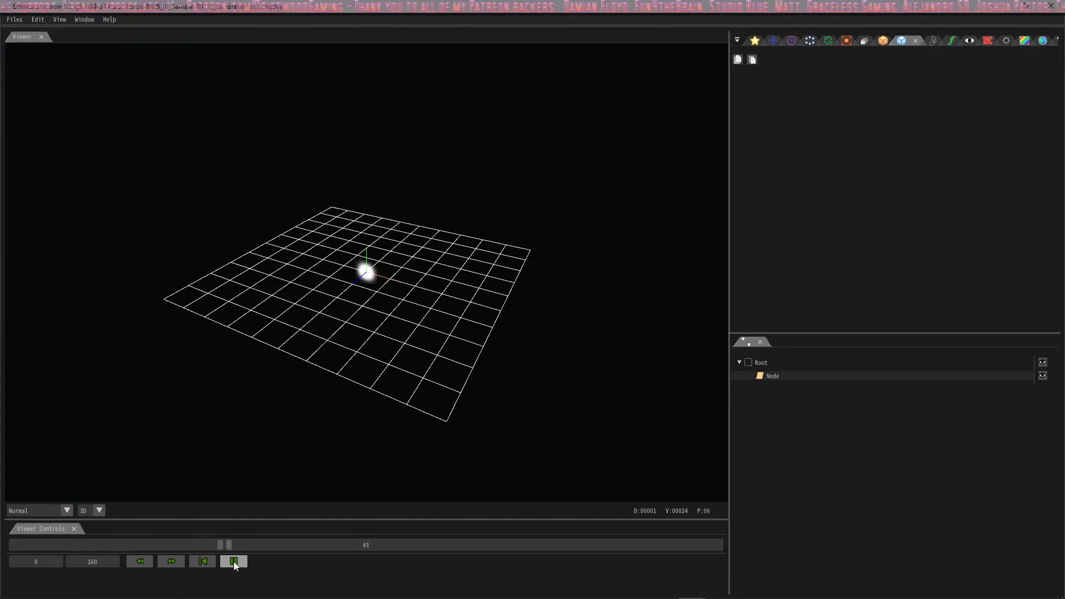
pyautogui.moveTo(227, 371); pyautogui.dragTo(243, 395, button='right')
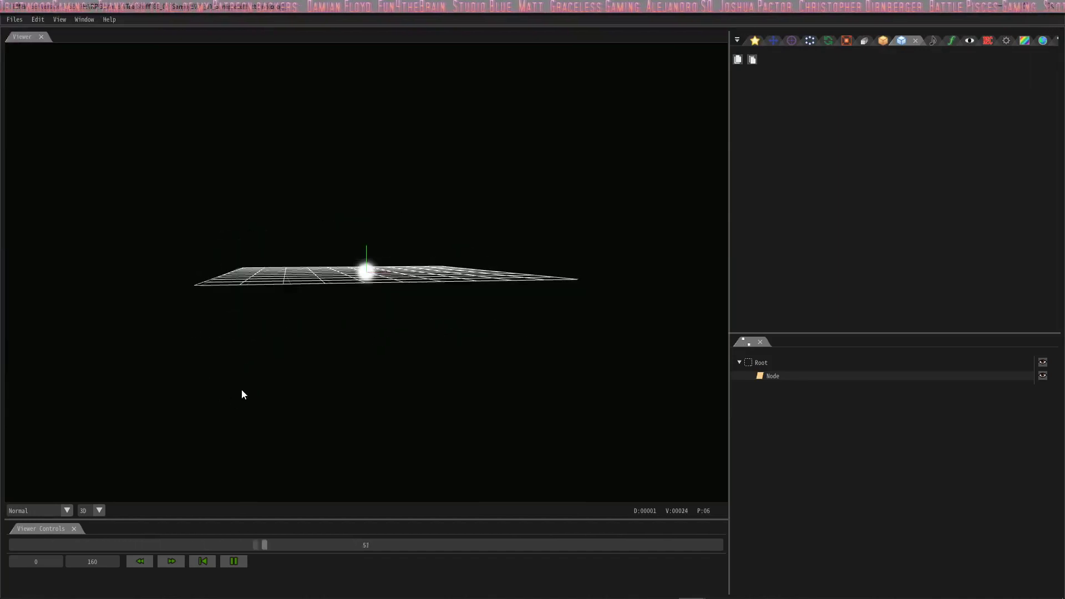
# Step: Stop and rewind the preview, then set the Node's spawn location to Circle
pyautogui.click(233, 562)
pyautogui.click(203, 561)
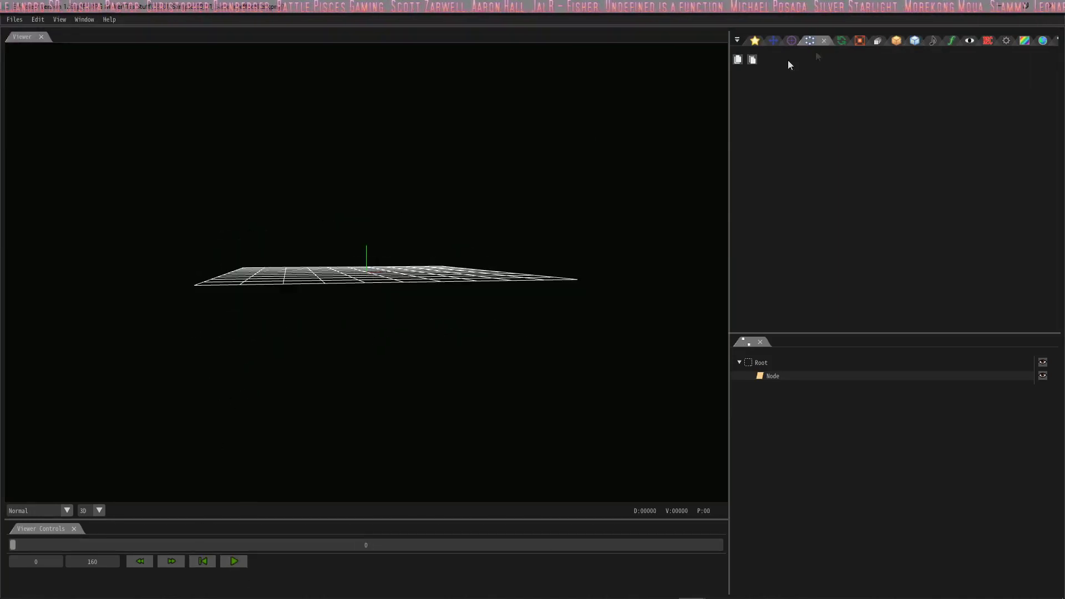
pyautogui.click(811, 375)
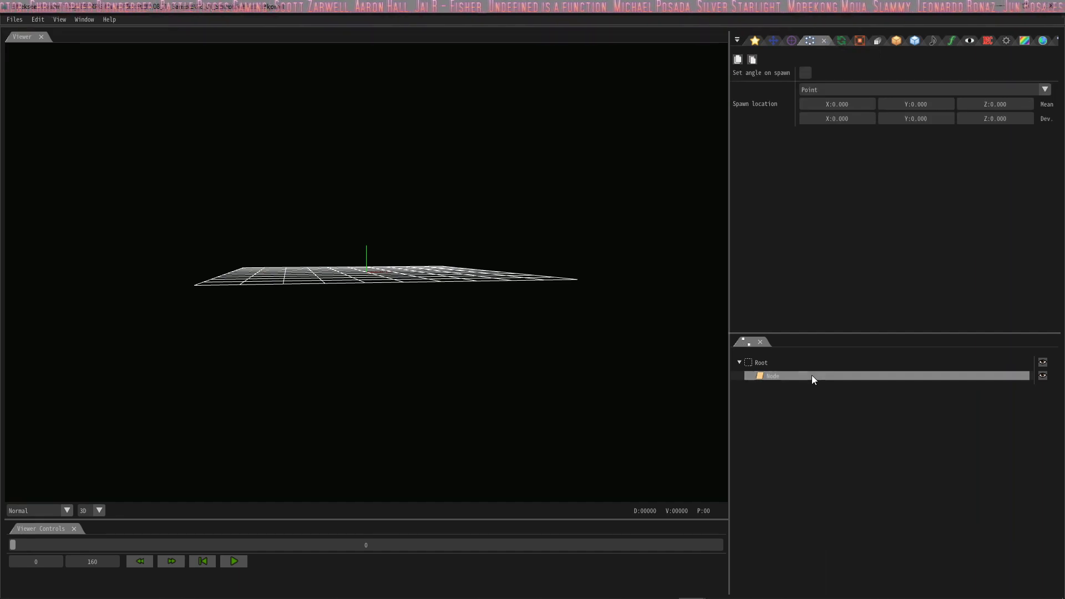
pyautogui.click(831, 87)
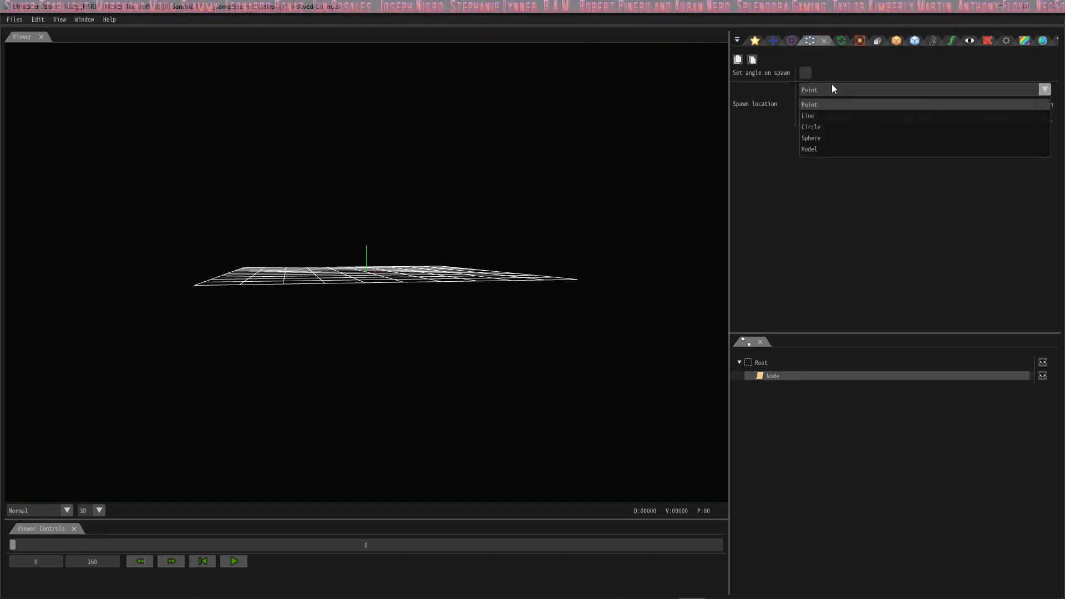
pyautogui.click(831, 126)
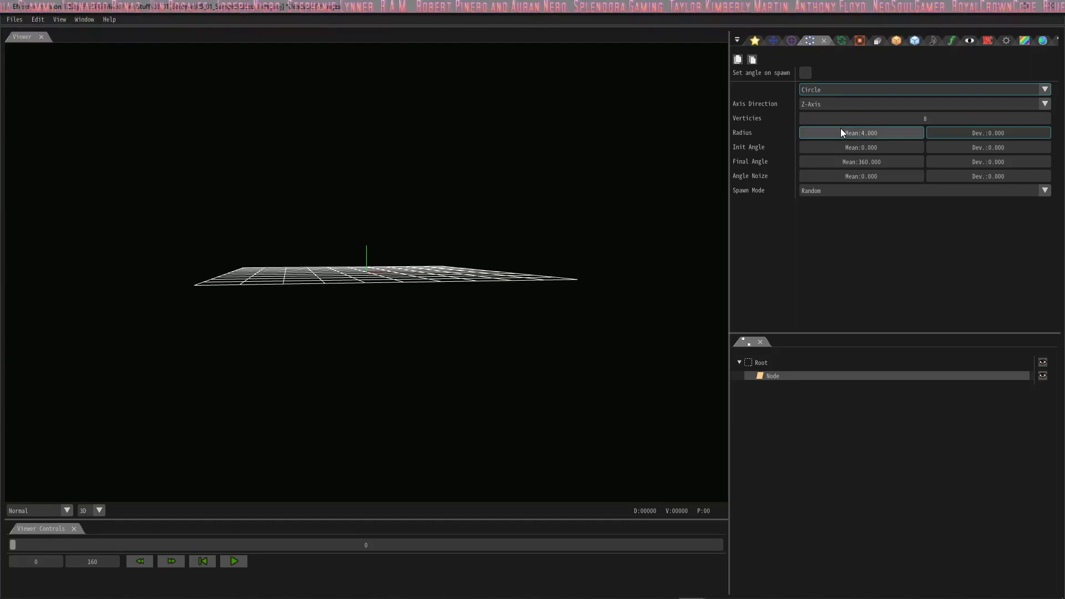
# Step: Play the circle spawn, view it from above, and start editing the vertex count
pyautogui.click(234, 562)
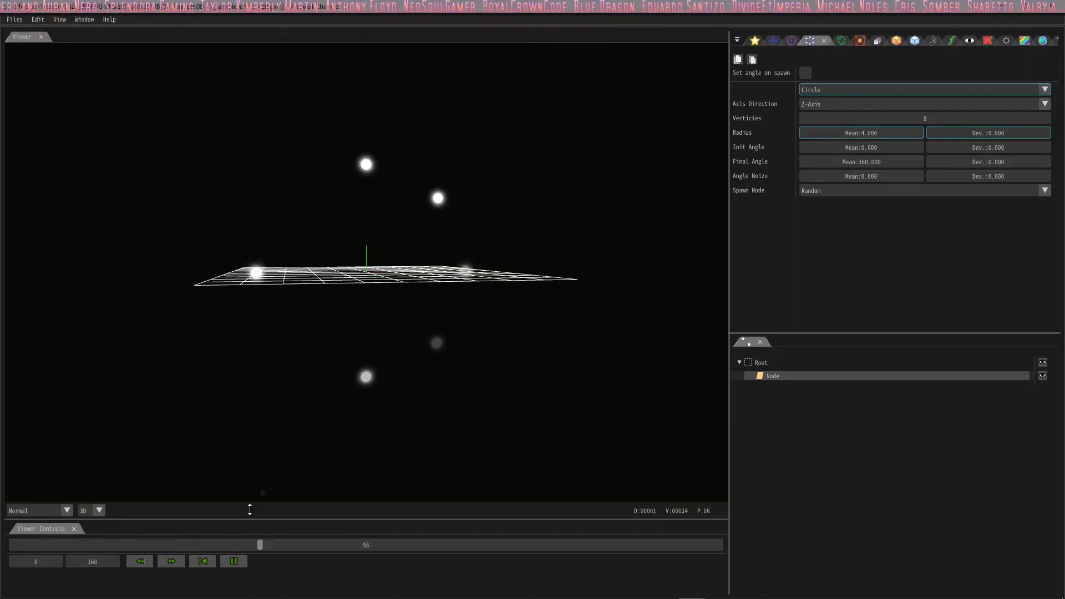
pyautogui.moveTo(561, 361)
pyautogui.mouseDown(button='middle')
pyautogui.moveTo(547, 364)
pyautogui.moveTo(563, 348)
pyautogui.moveTo(575, 373)
pyautogui.moveTo(540, 368)
pyautogui.moveTo(573, 373)
pyautogui.moveTo(551, 361)
pyautogui.moveTo(510, 364)
pyautogui.moveTo(562, 365)
pyautogui.mouseUp(button='middle')
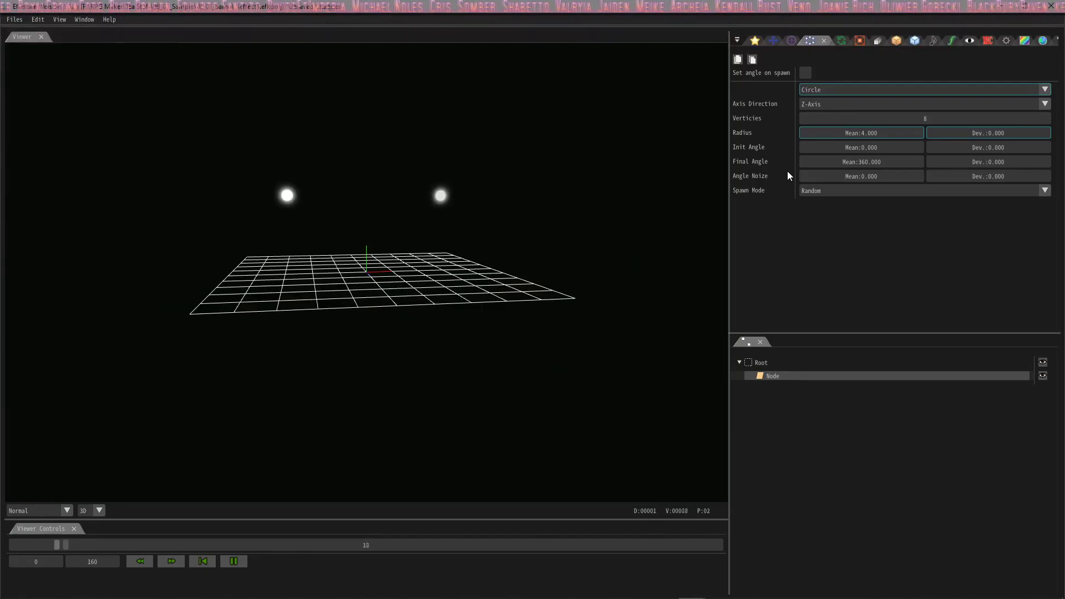
pyautogui.doubleClick(821, 119)
# Step: Give the circle 12 vertices and set the Node's Spawn Count to 12
pyautogui.write('12')
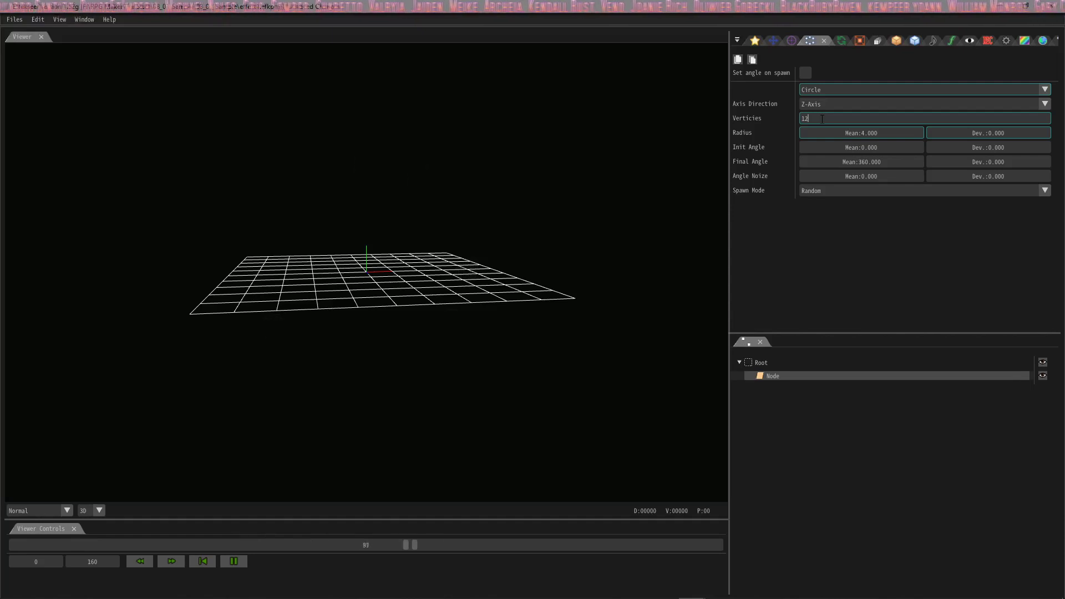
pyautogui.click(755, 42)
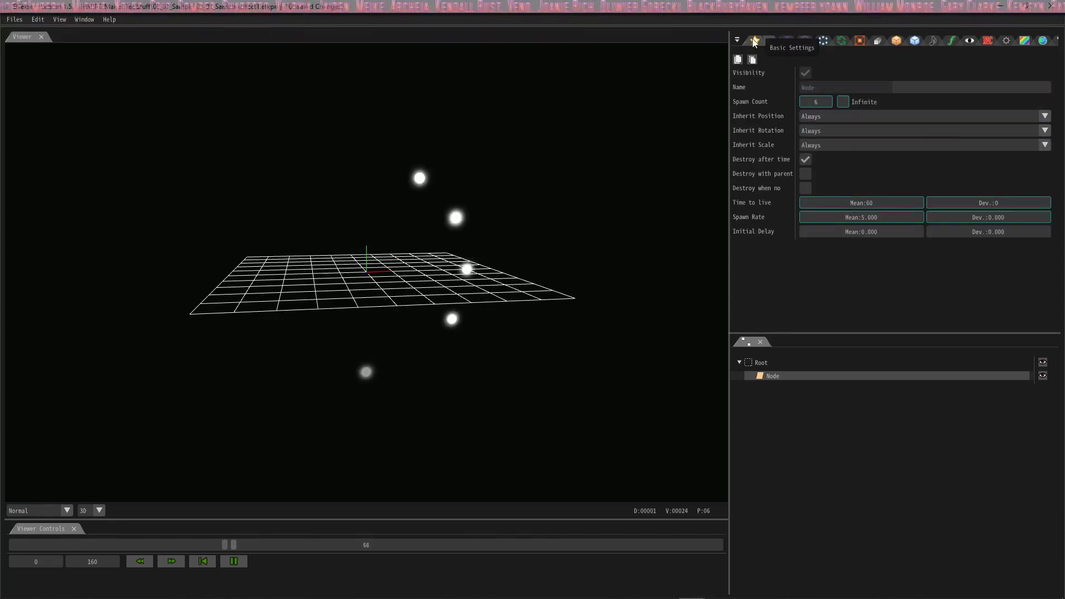
pyautogui.doubleClick(820, 102)
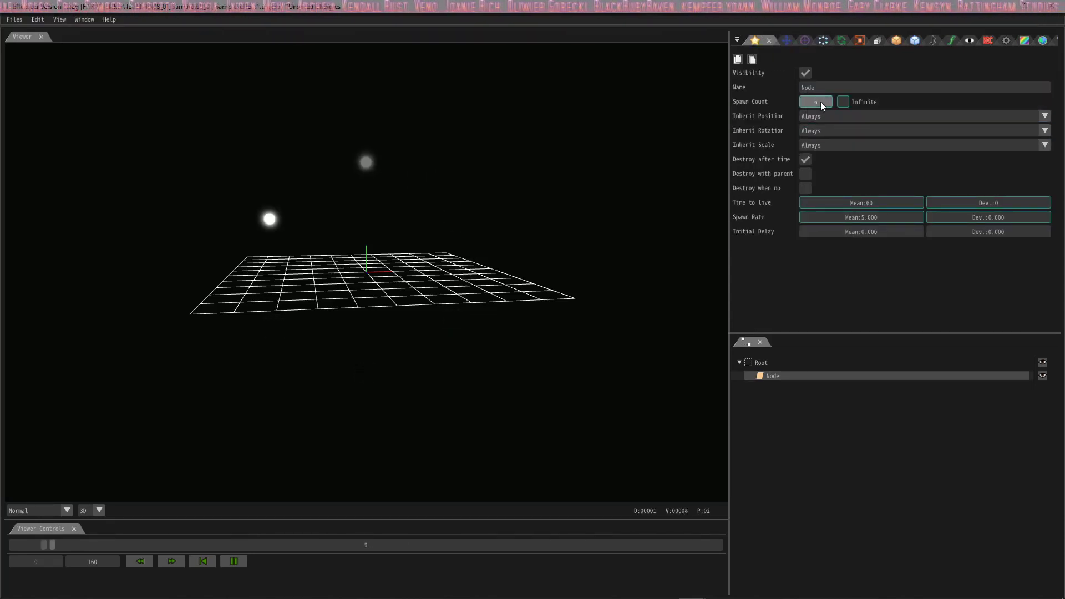
pyautogui.write('12')
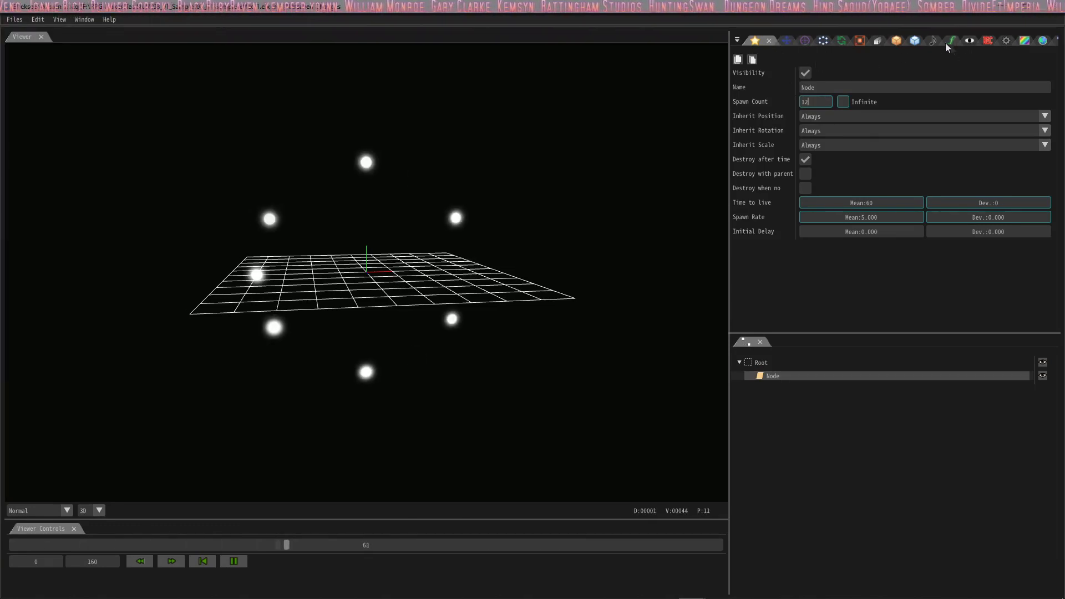
pyautogui.click(821, 41)
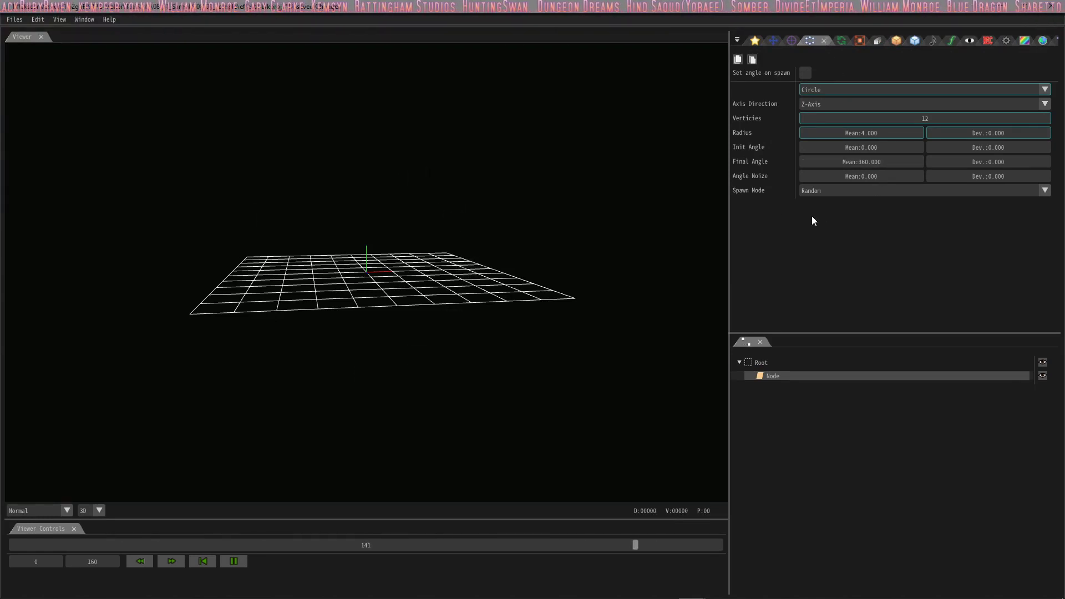
# Step: Set the circle spawn mode to Clockwise, orbit around the ring, then load another effect project
pyautogui.click(816, 195)
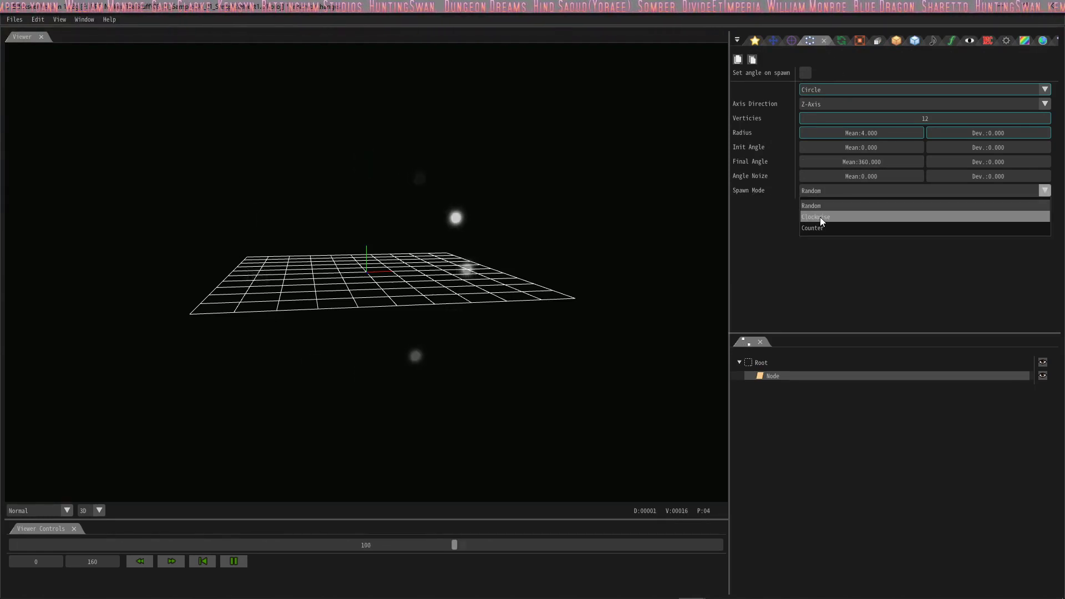
pyautogui.click(820, 218)
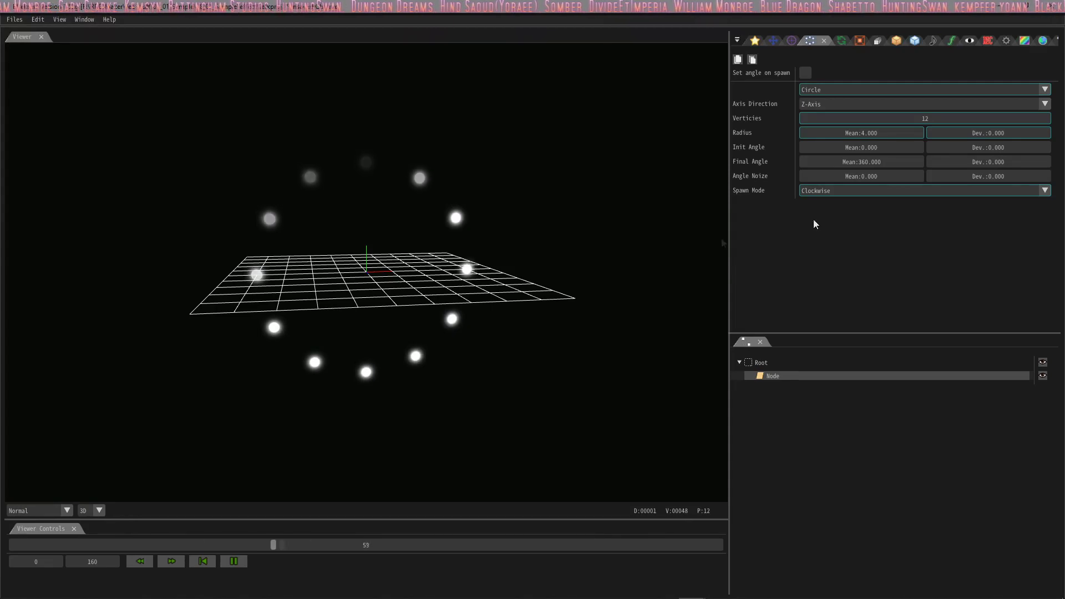
pyautogui.moveTo(368, 271); pyautogui.dragTo(466, 272, button='middle')
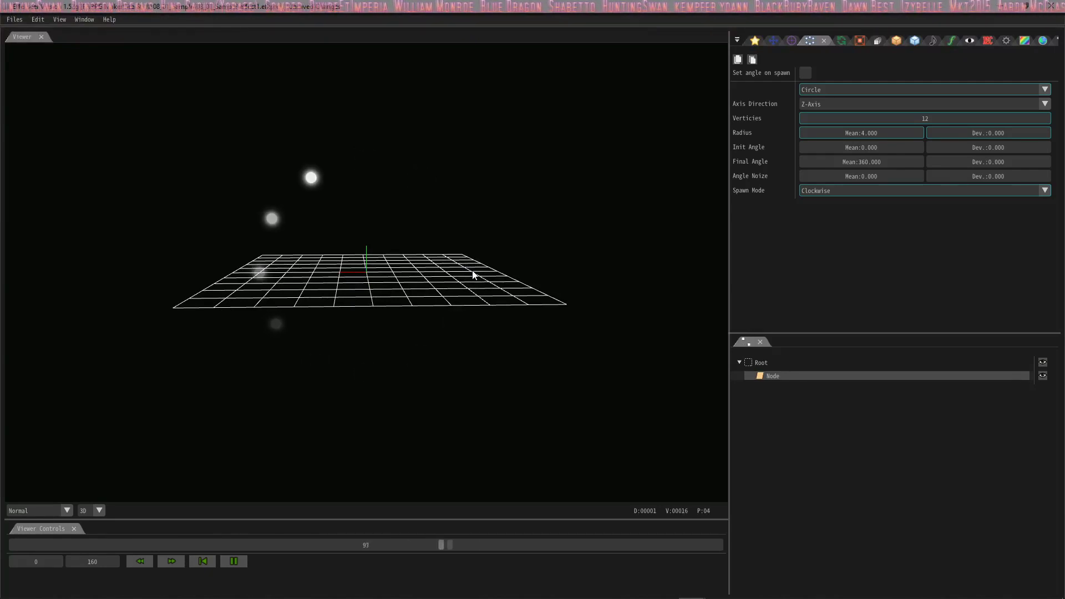
pyautogui.hotkey('ctrl', 'n')
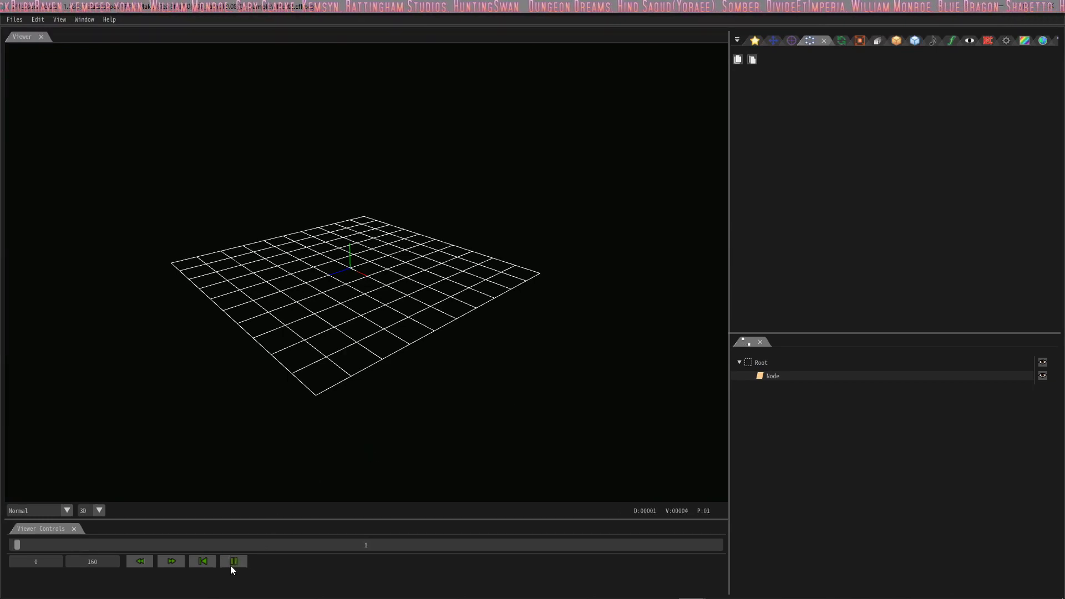
# Step: Play the newly loaded effect and orbit the grid to face front
pyautogui.click(232, 562)
pyautogui.moveTo(248, 459); pyautogui.dragTo(298, 451, button='middle')
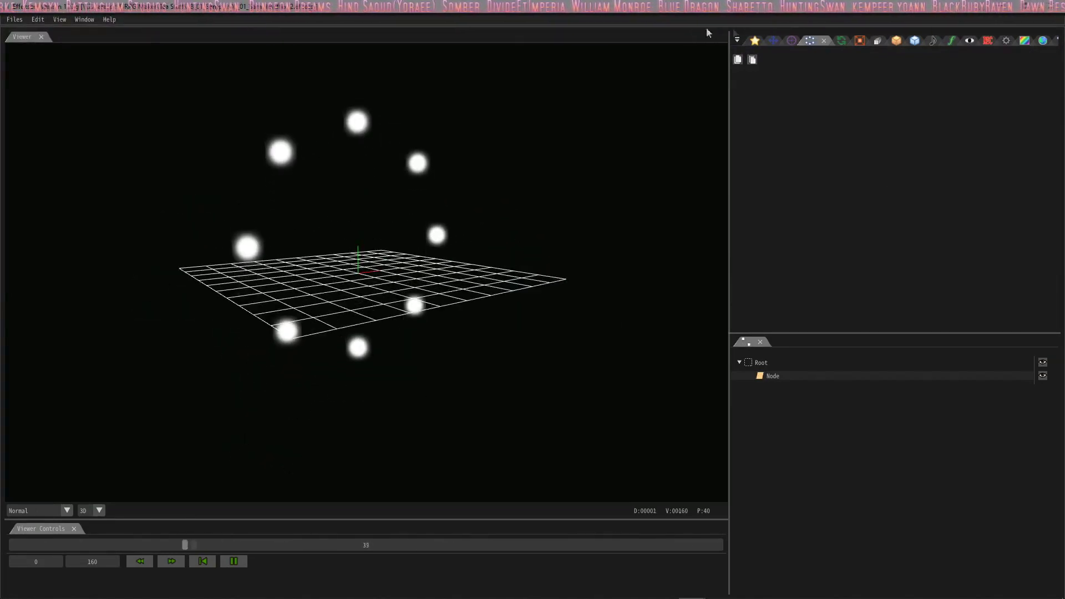
# Step: Switch the Node's spawn shape to Sphere in the Spawning Method settings
pyautogui.click(810, 41)
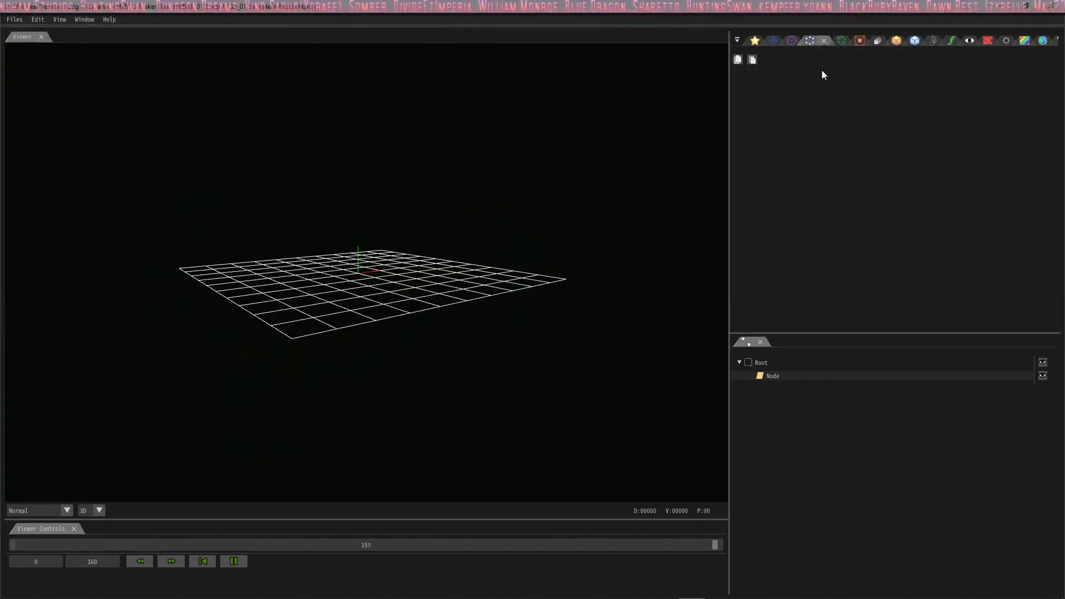
pyautogui.click(837, 378)
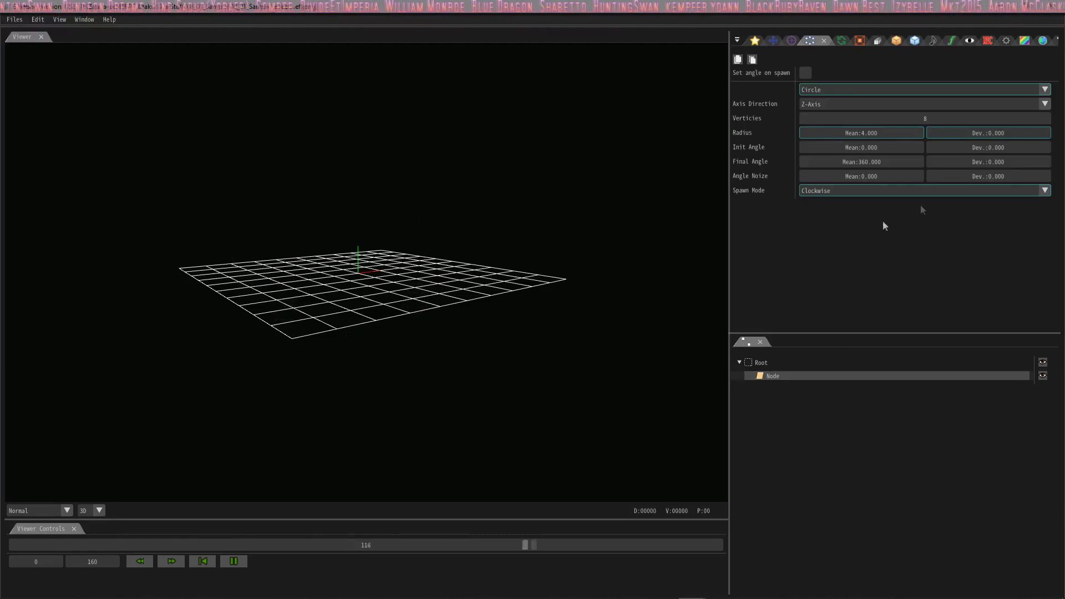
pyautogui.click(867, 89)
pyautogui.click(824, 138)
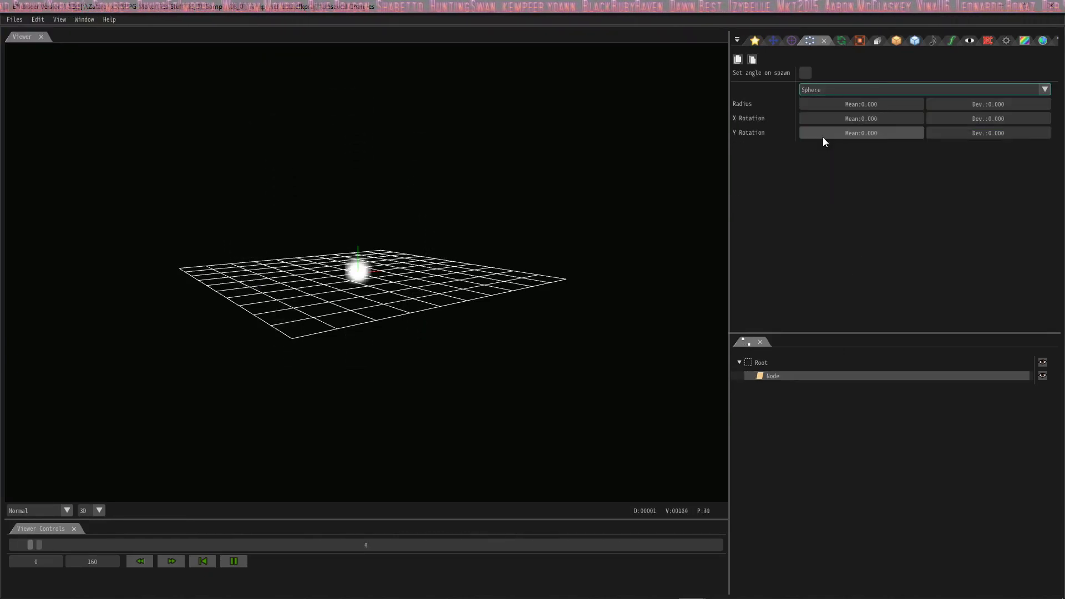
# Step: Set the sphere's Radius Mean to 4 and X and Y Rotation deviation to 360
pyautogui.doubleClick(900, 105)
pyautogui.write('4')
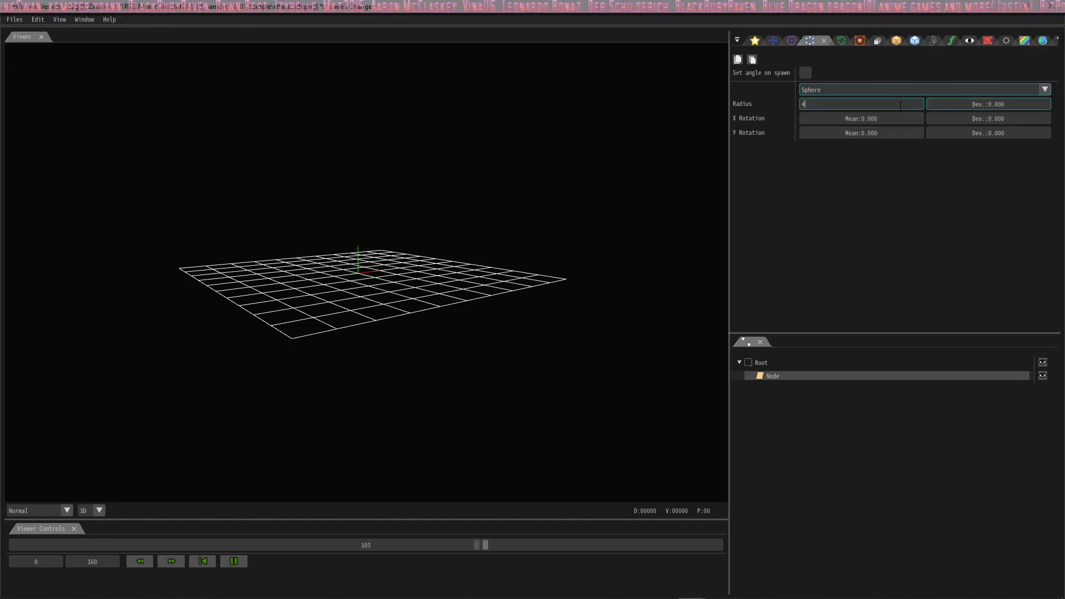
pyautogui.doubleClick(987, 119)
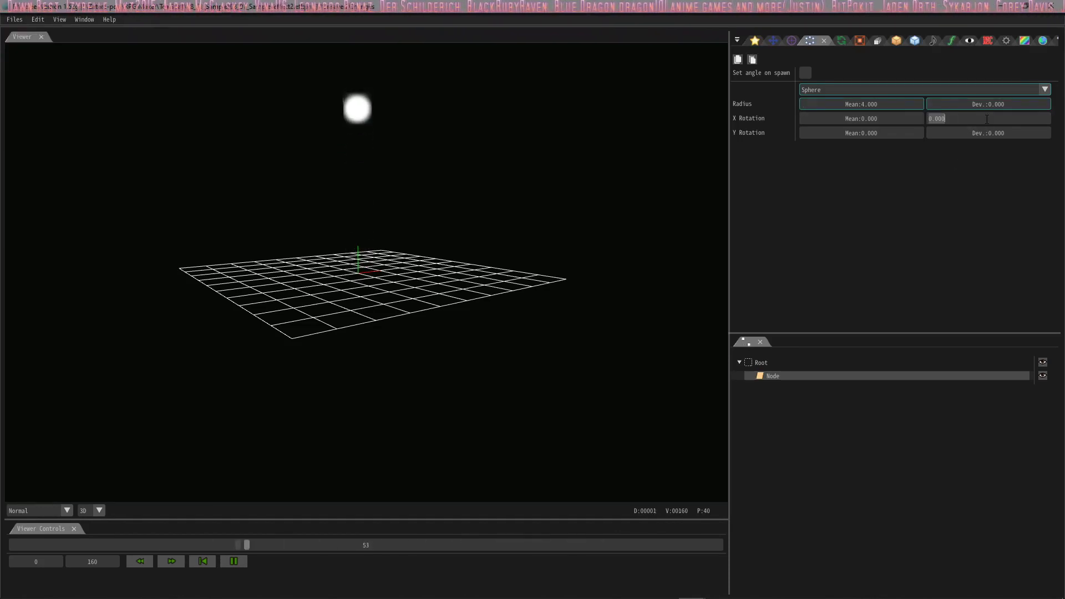
pyautogui.write('360')
pyautogui.doubleClick(971, 133)
pyautogui.write('360')
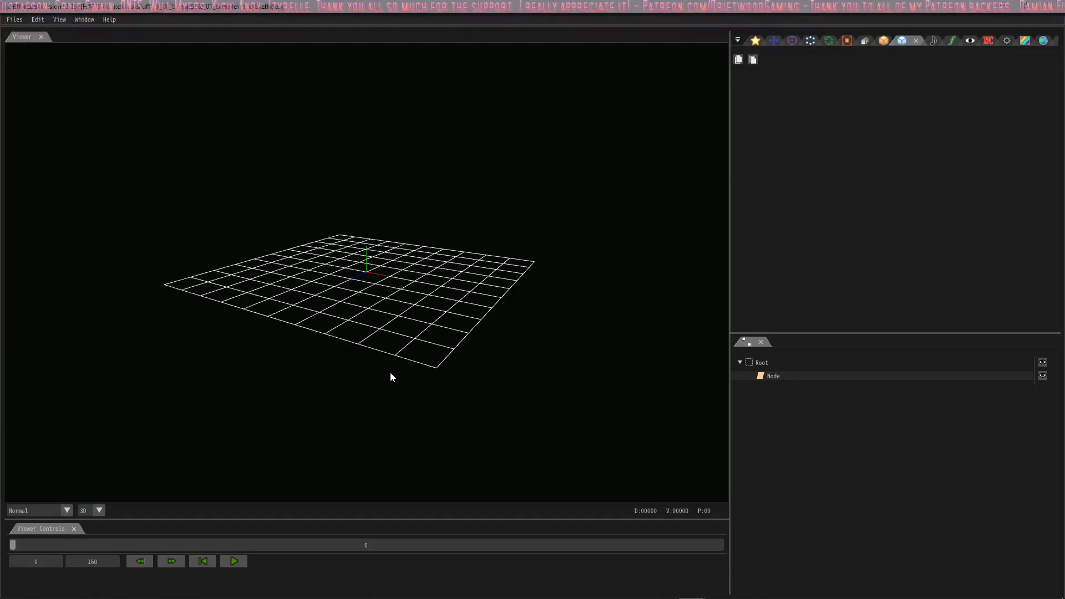
# Step: Play the sphere-spawn effect to watch its particles burst and fade
pyautogui.click(234, 562)
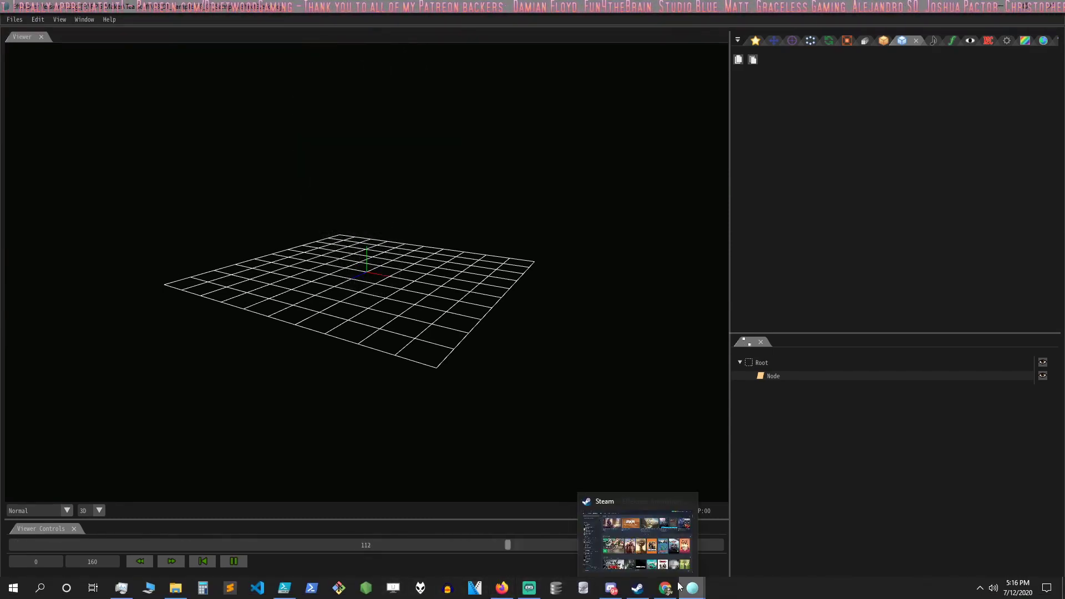
# Step: Switch to Firefox and scroll the Effekseer Help to the Set angle on spawn explanation
pyautogui.click(503, 590)
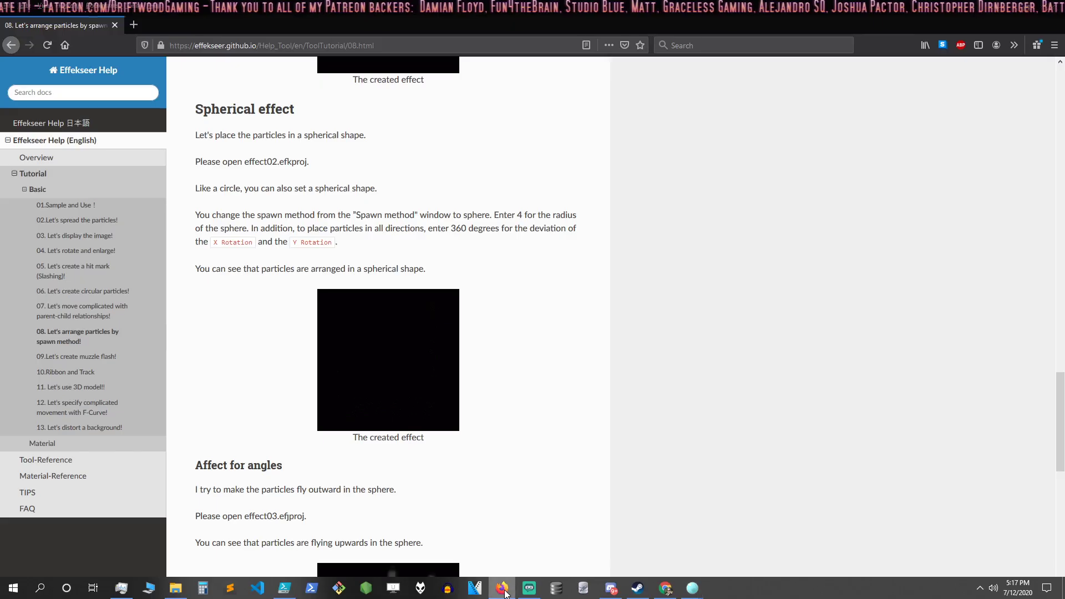
pyautogui.scroll(-7, 499, 402)
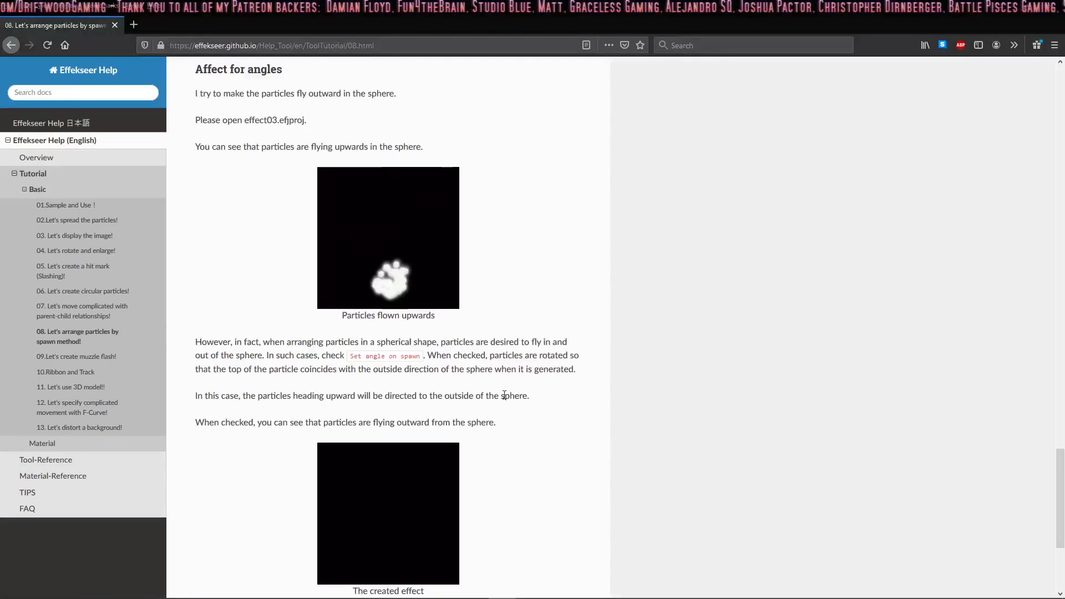
pyautogui.scroll(-5, 504, 395)
pyautogui.scroll(20, 504, 395)
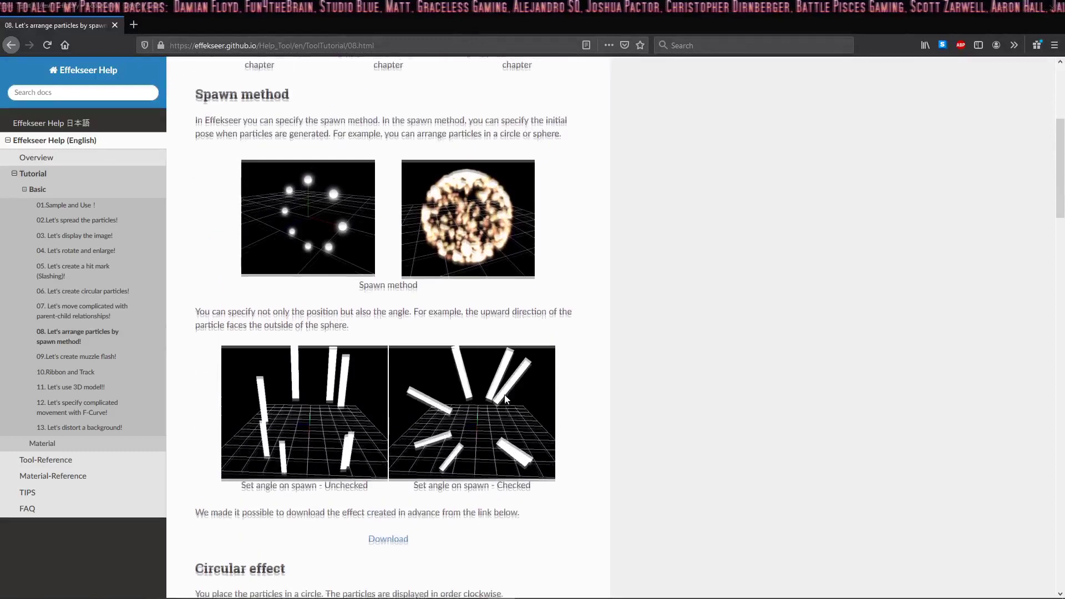
pyautogui.scroll(-2, 505, 393)
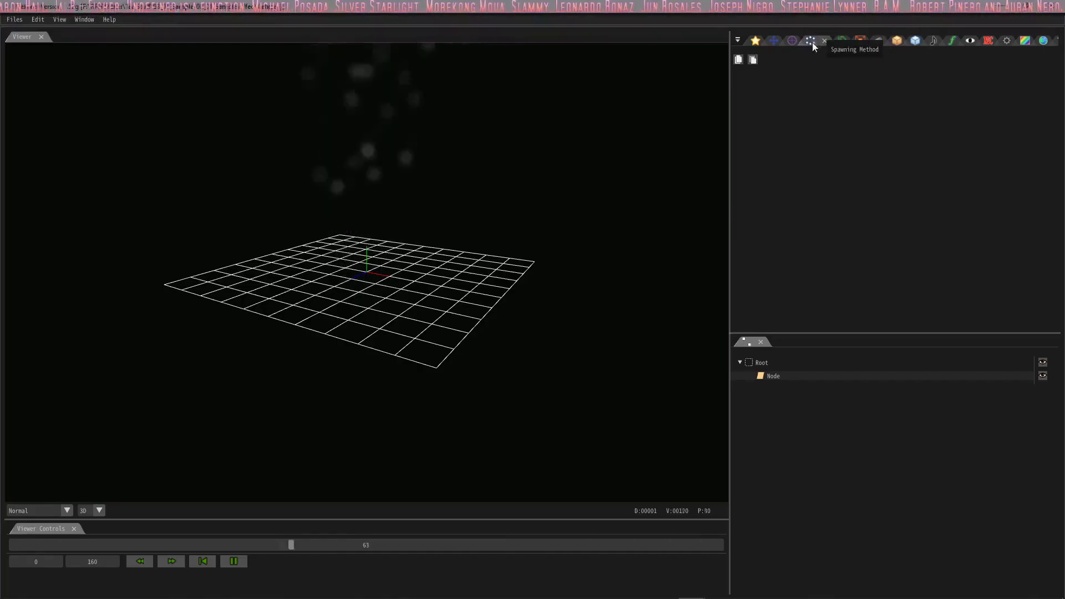
# Step: Enable Set angle on spawn in the Node's Spawning Method settings
pyautogui.click(811, 41)
pyautogui.click(874, 376)
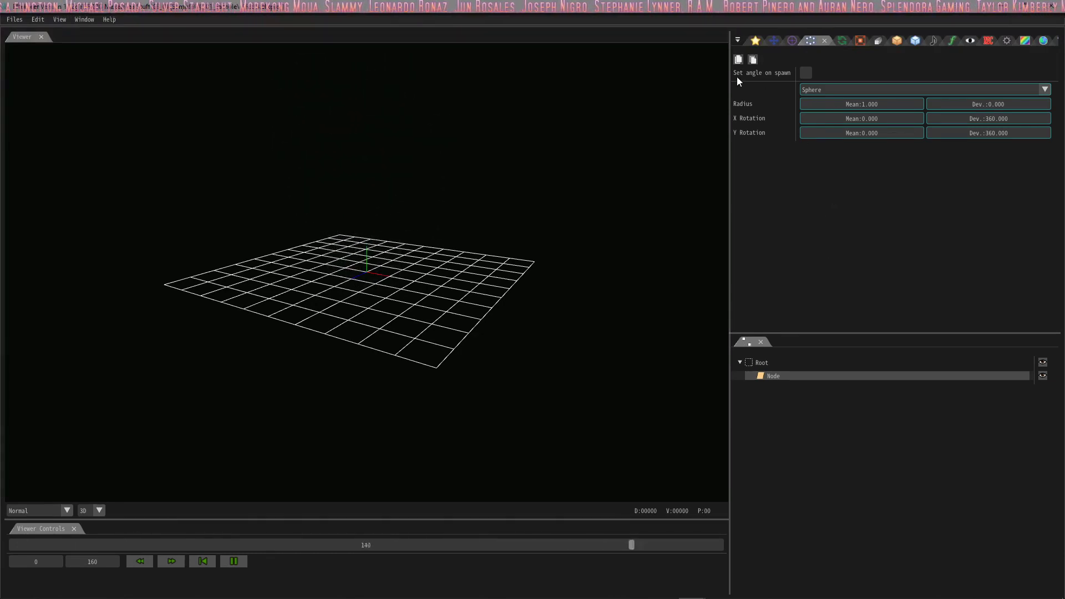
pyautogui.click(806, 74)
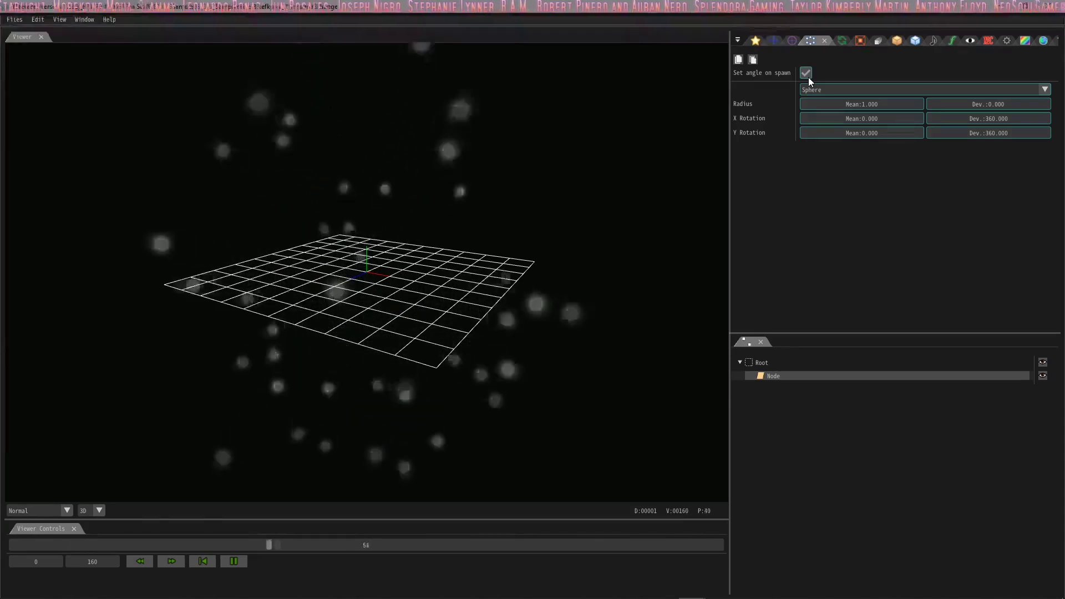